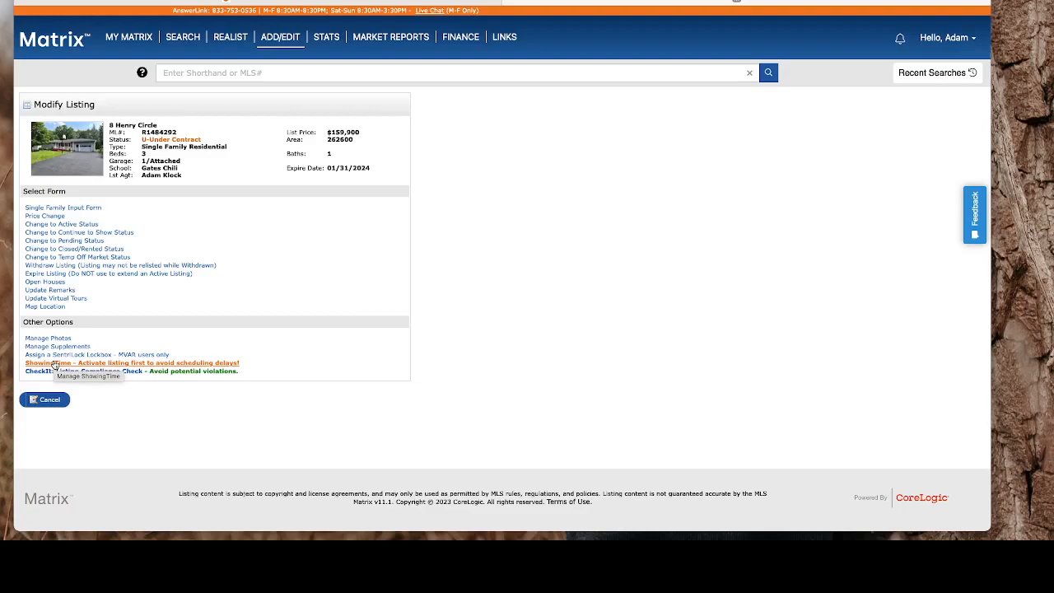
click(55, 365)
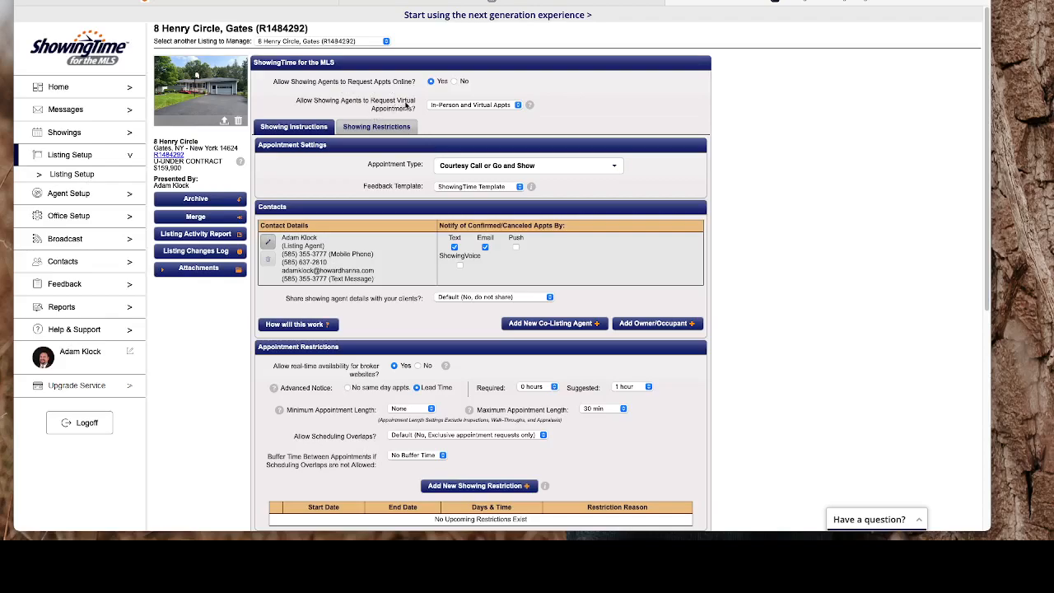
Set virtual appointment requests to In-Person Appts Only and review the appointment type choices.
click(451, 105)
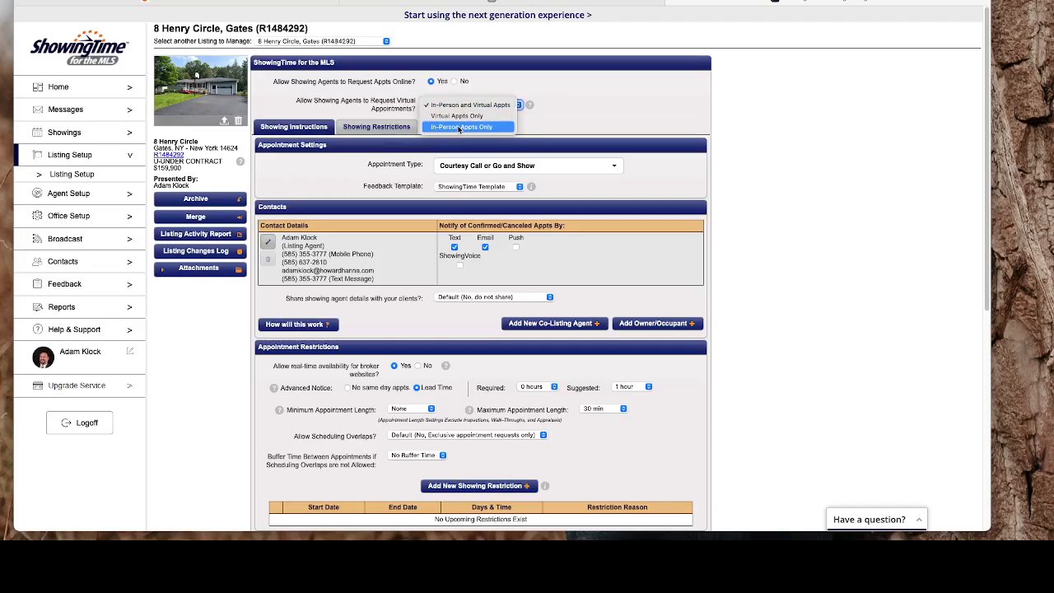
click(459, 128)
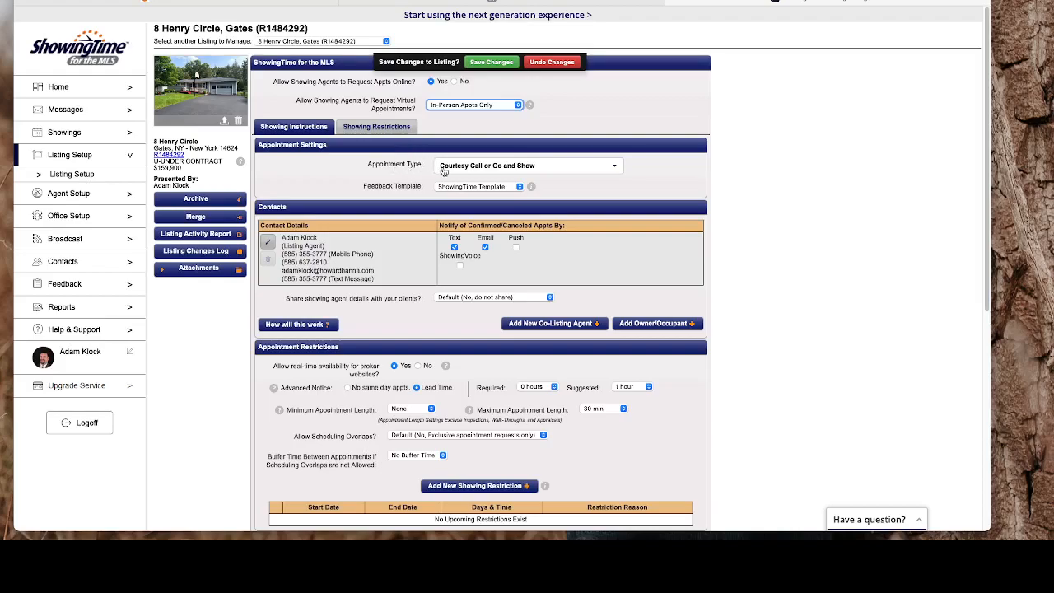
click(495, 168)
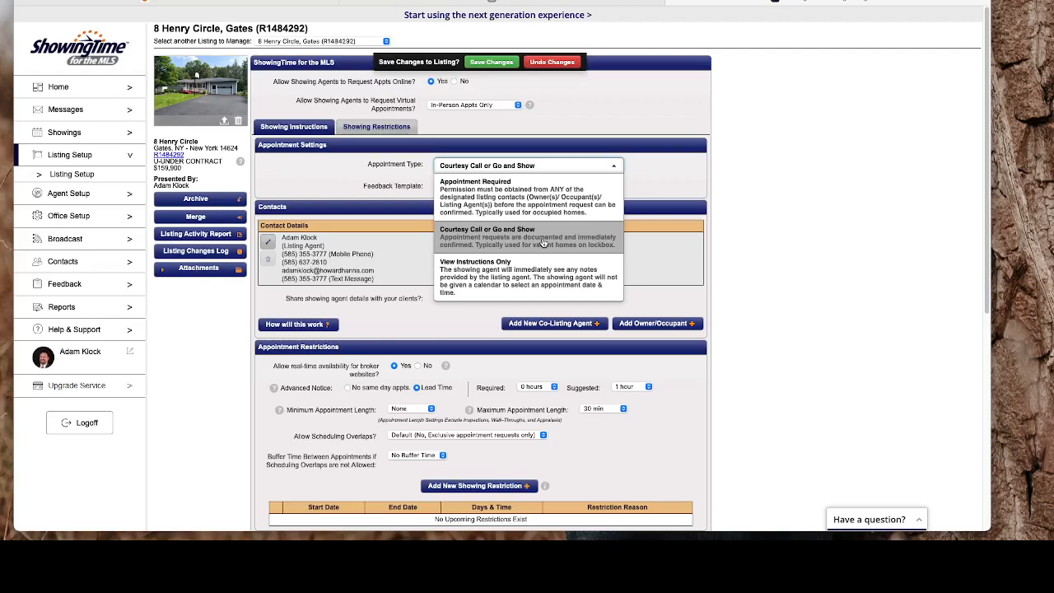
Choose Appointment Required, set listing-agent accompanied to Yes, and keep ShowingTime Template for feedback.
click(530, 203)
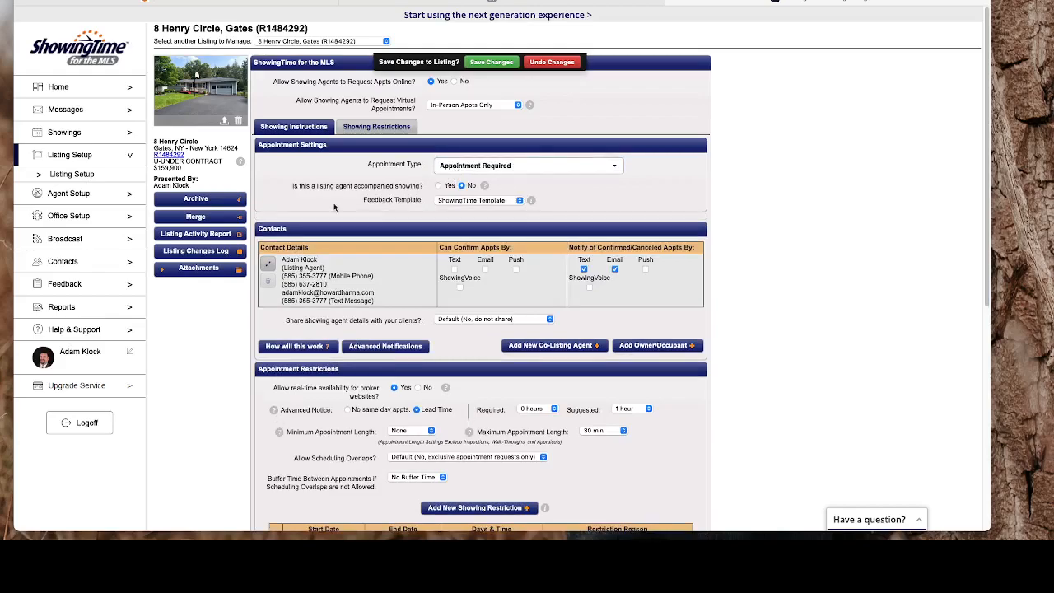
click(439, 186)
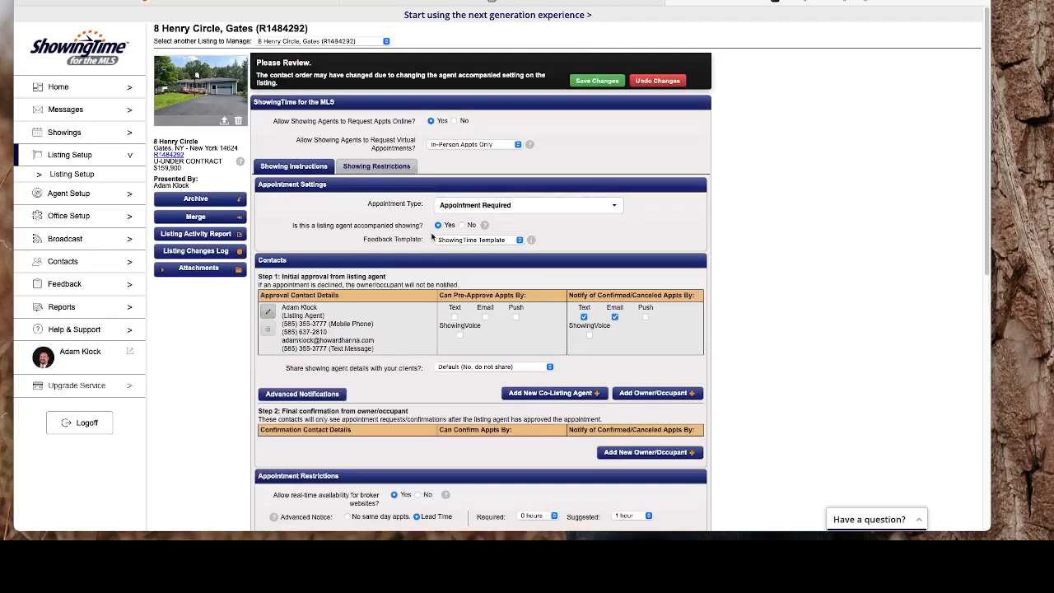
click(463, 240)
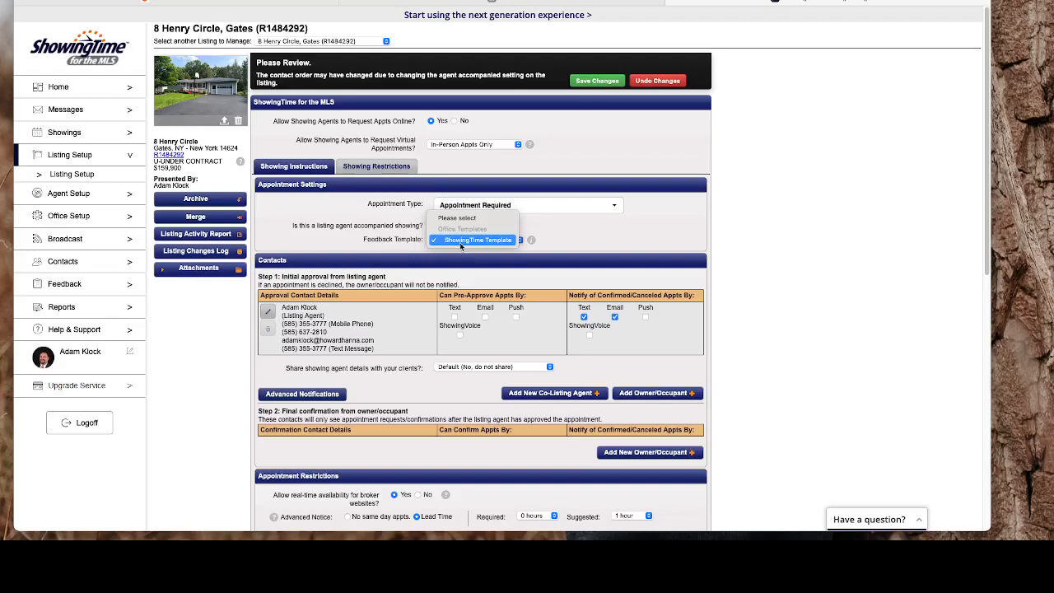
click(460, 242)
scroll(460, 246, down, 1)
scroll(460, 246, down, 2)
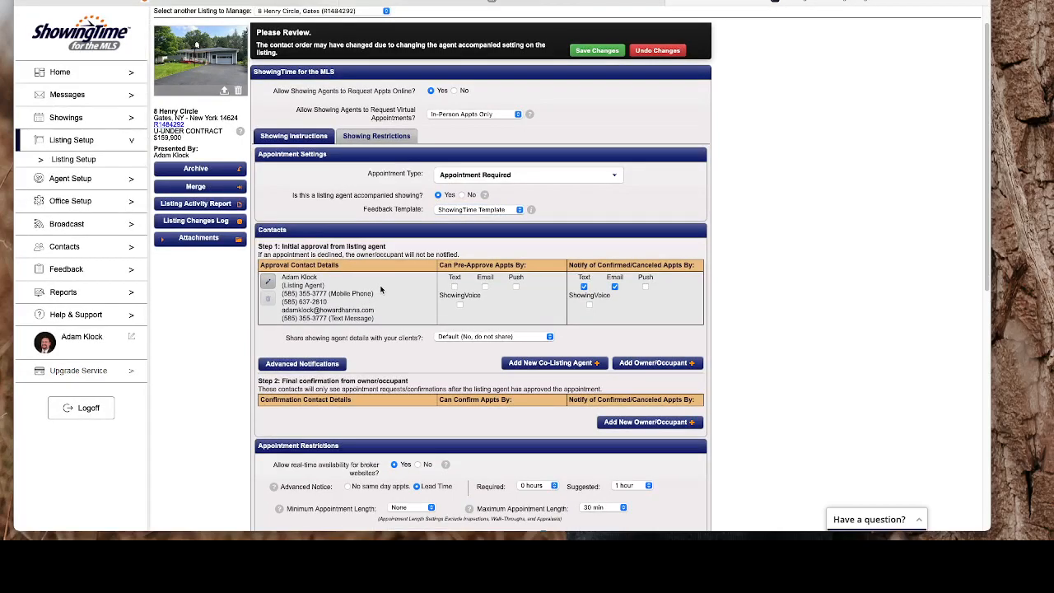
Tick Text under Can Pre-Approve Appts By for the listing agent.
click(454, 286)
scroll(456, 315, down, 1)
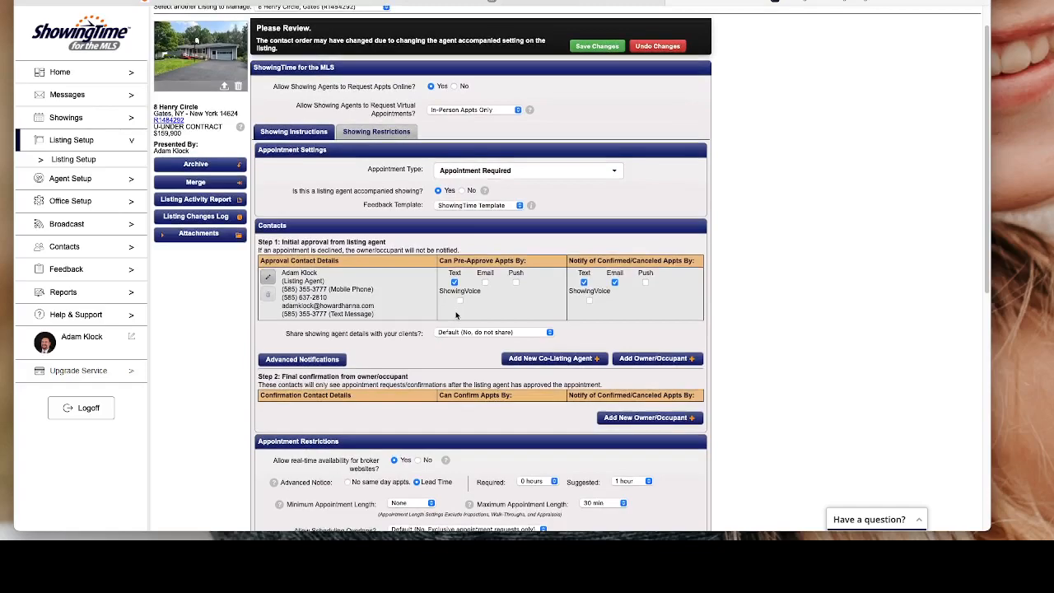
scroll(457, 315, down, 5)
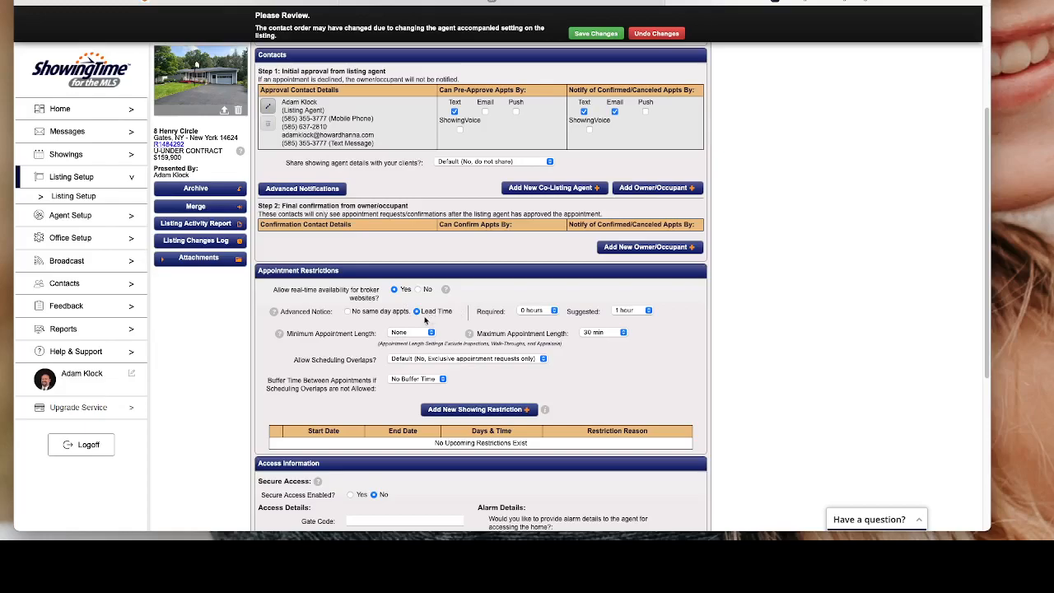
Use Lead Time advance notice with 2 hours required and 3 hours suggested.
click(348, 311)
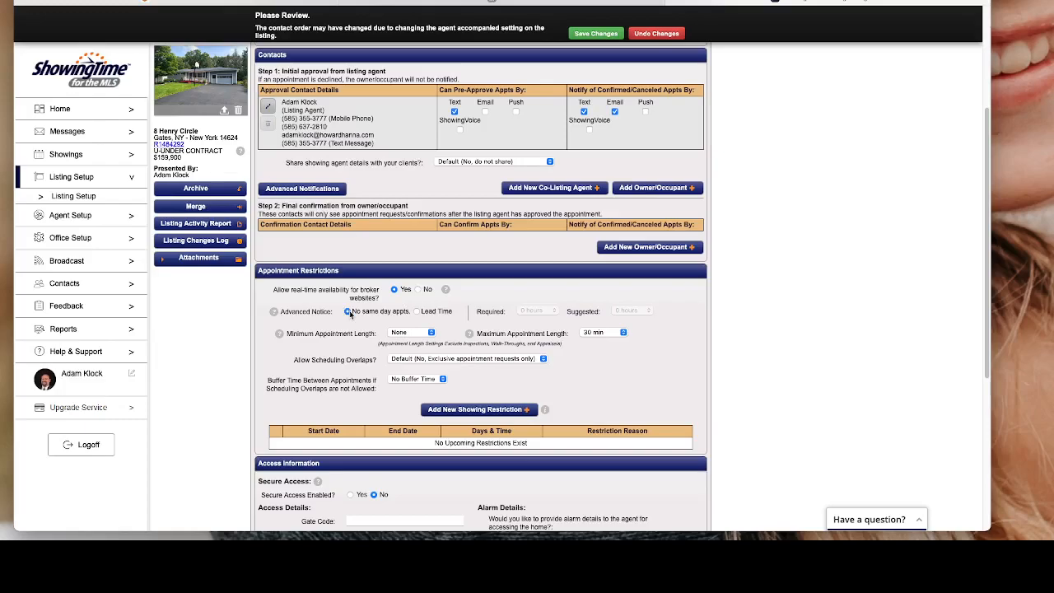
click(418, 312)
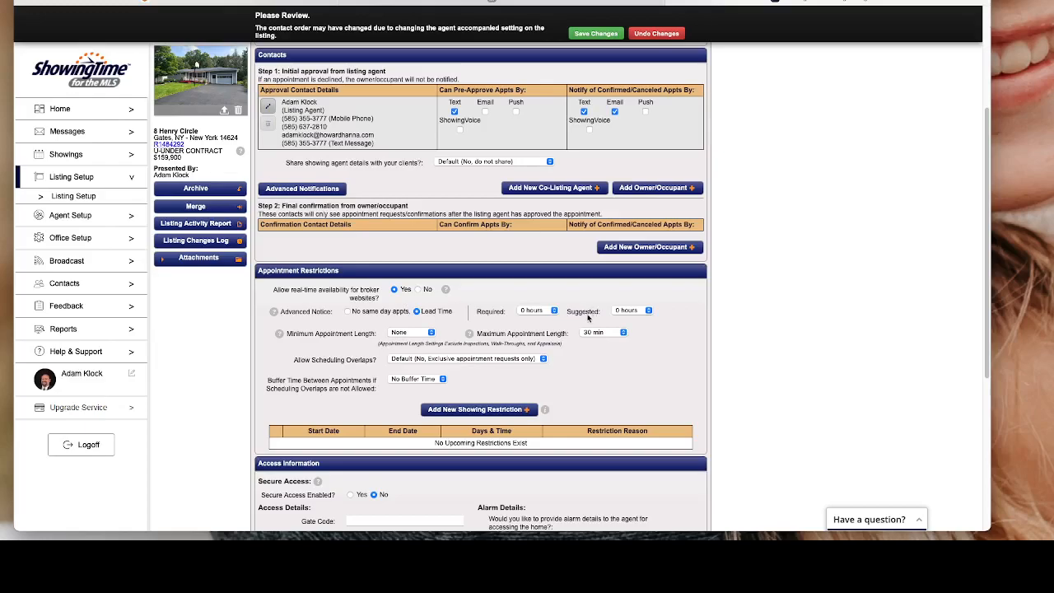
click(554, 312)
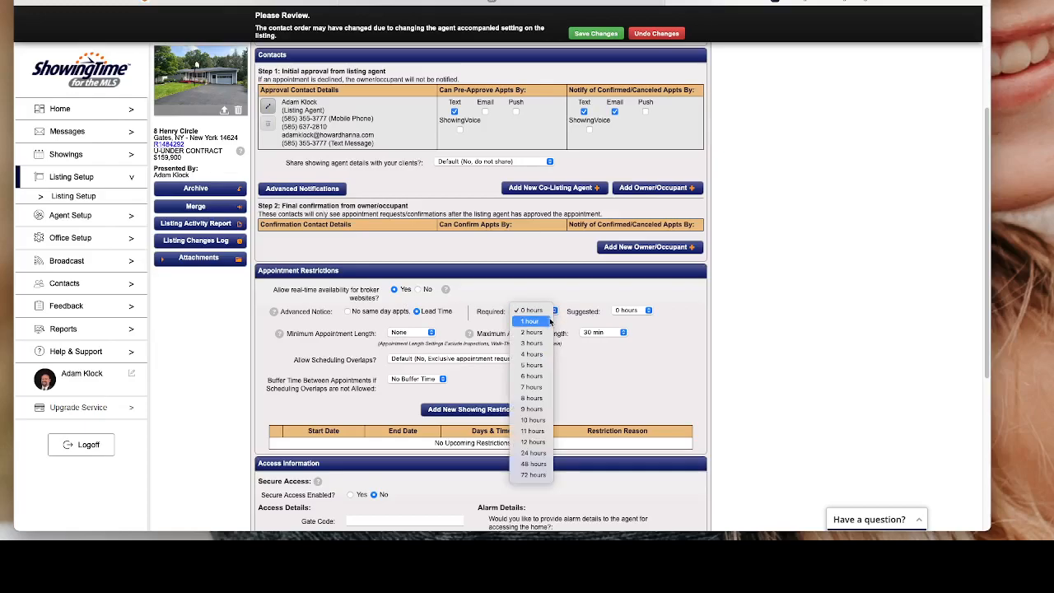
click(547, 332)
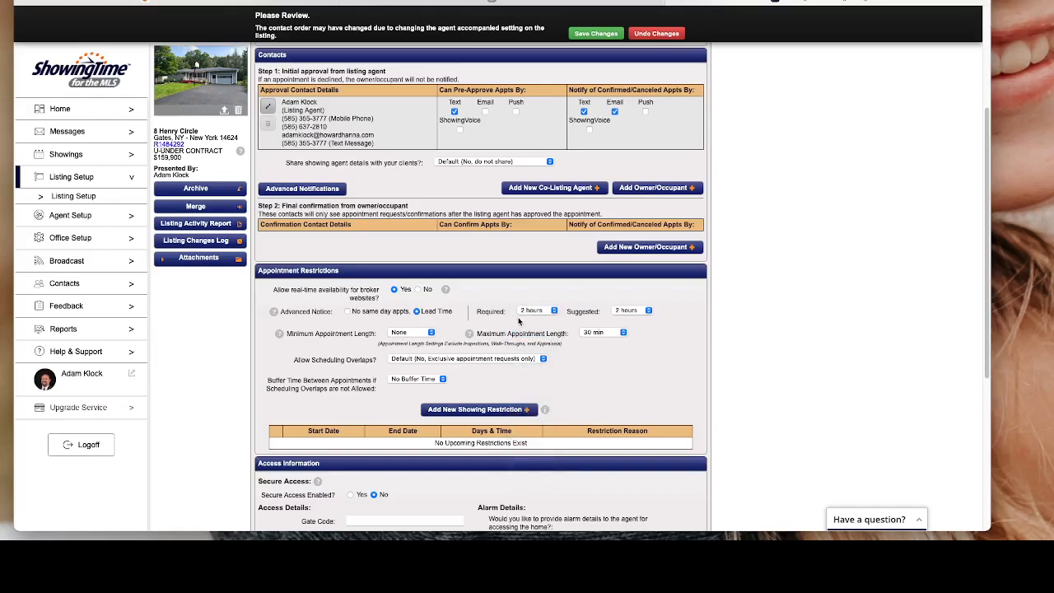
click(647, 311)
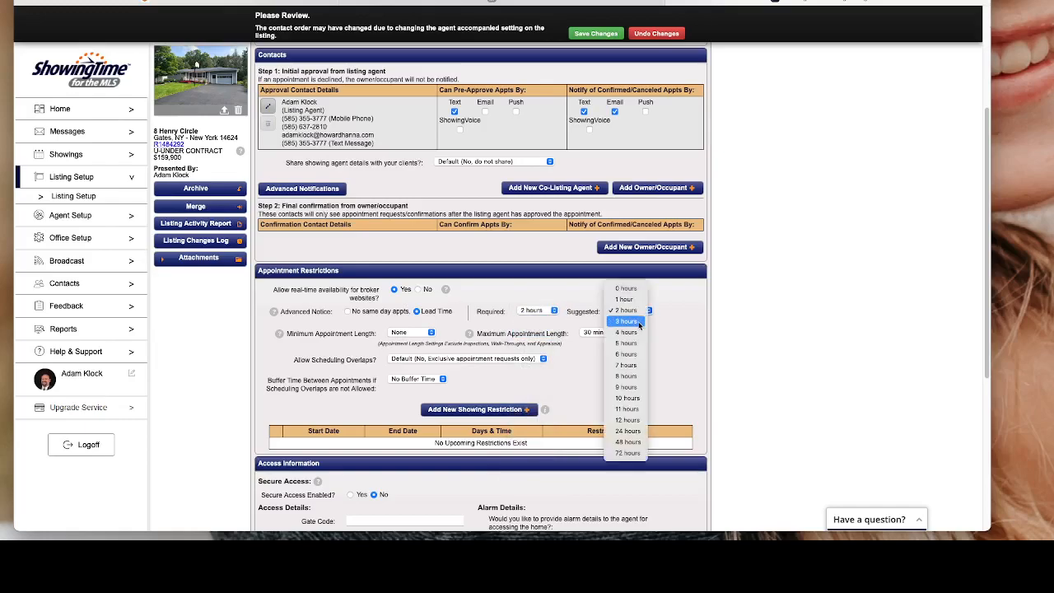
click(638, 322)
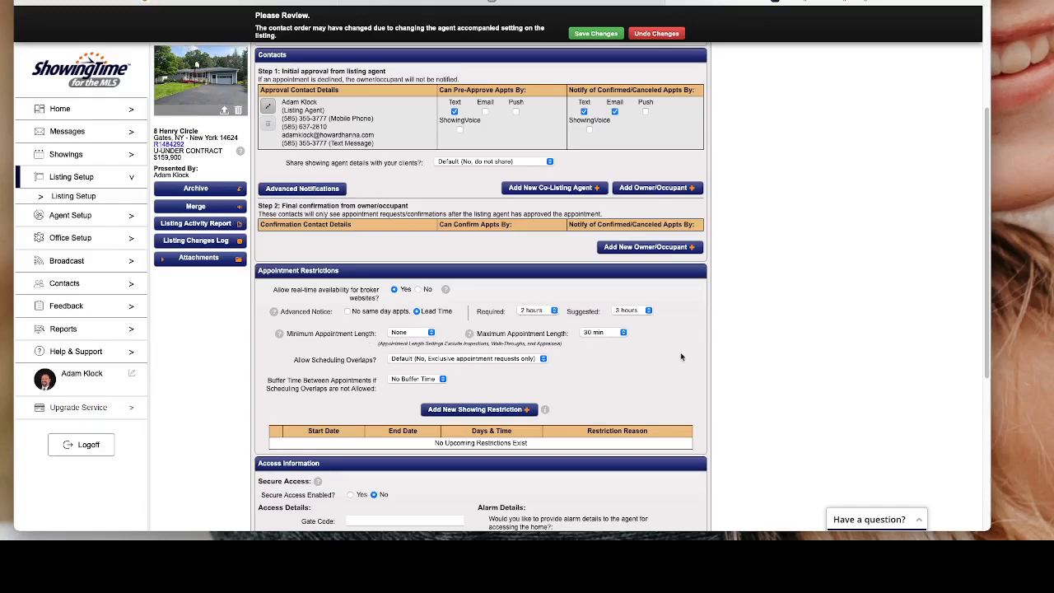
click(606, 334)
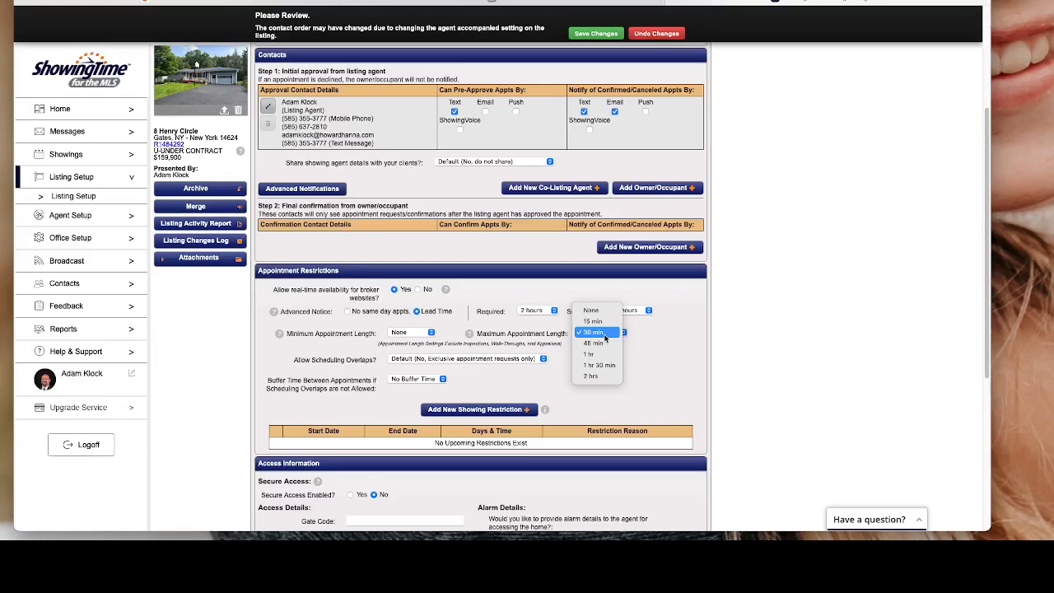
click(654, 337)
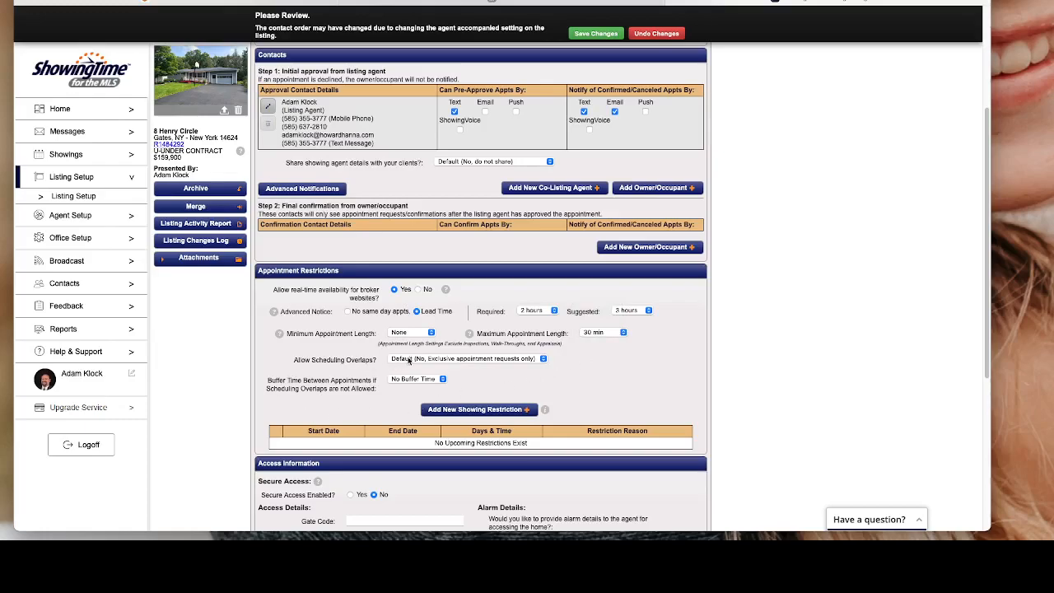
click(528, 361)
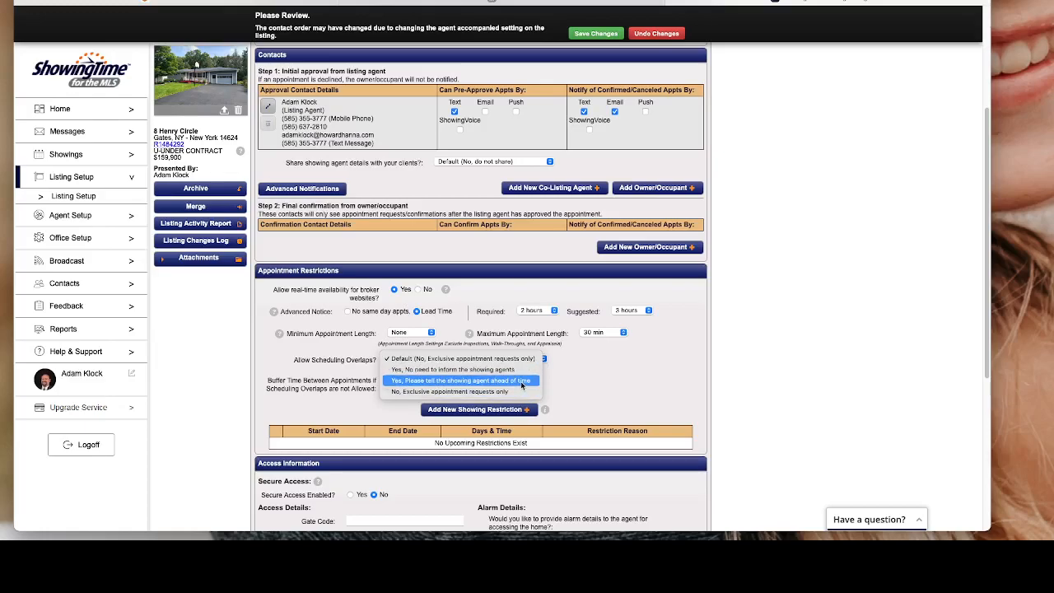
click(589, 367)
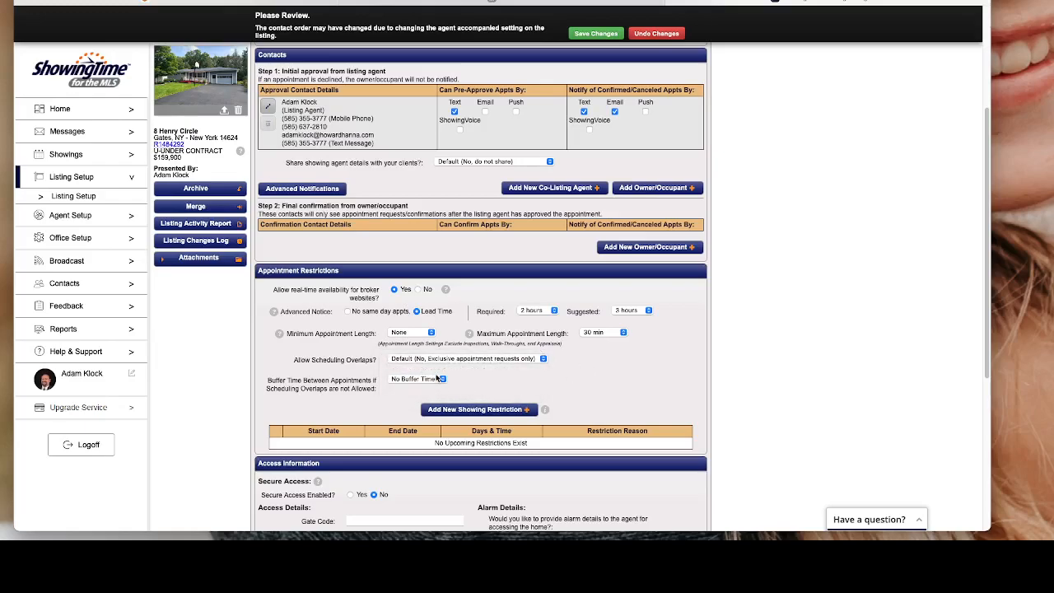
click(438, 377)
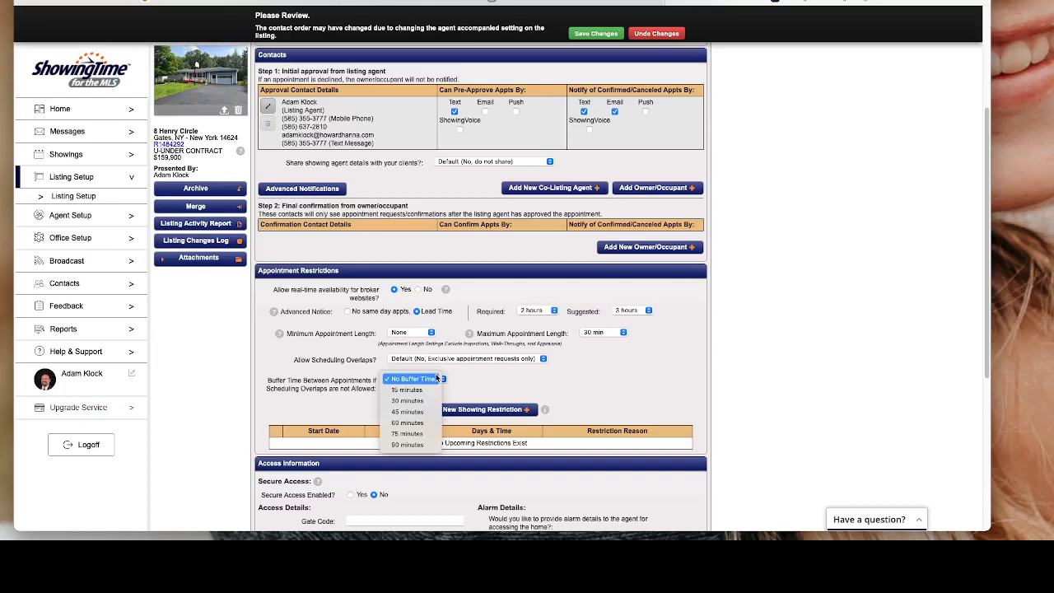
click(462, 379)
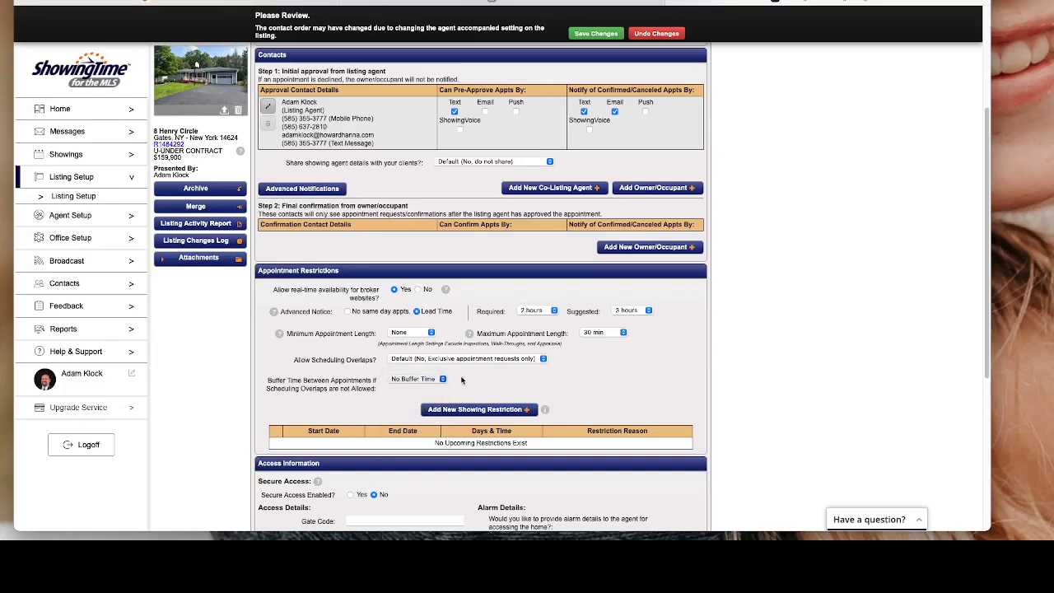
scroll(461, 379, down, 1)
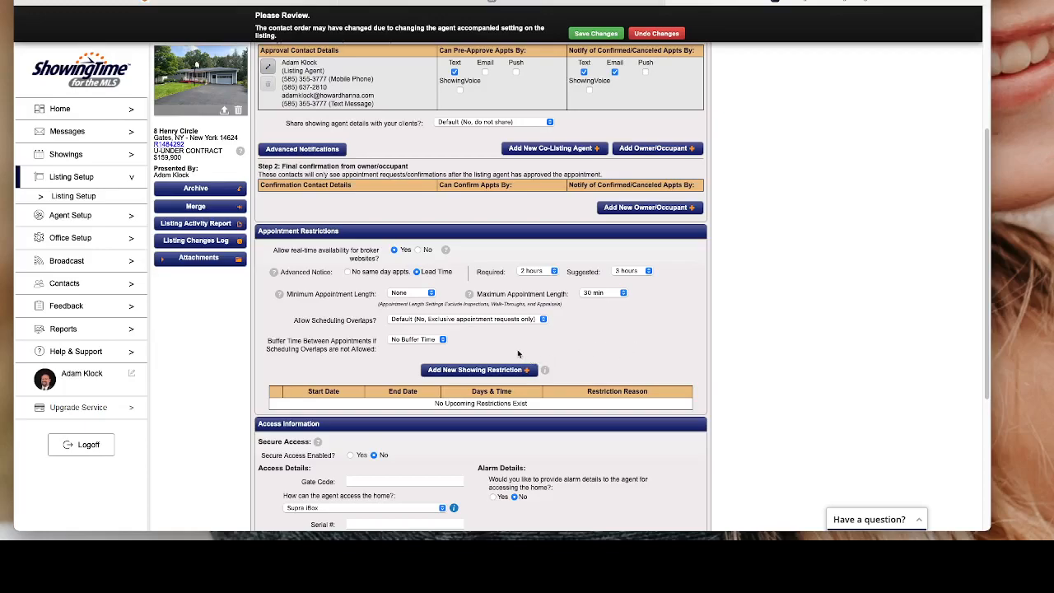
Start a new showing restriction with the reason 'Open House'.
click(471, 371)
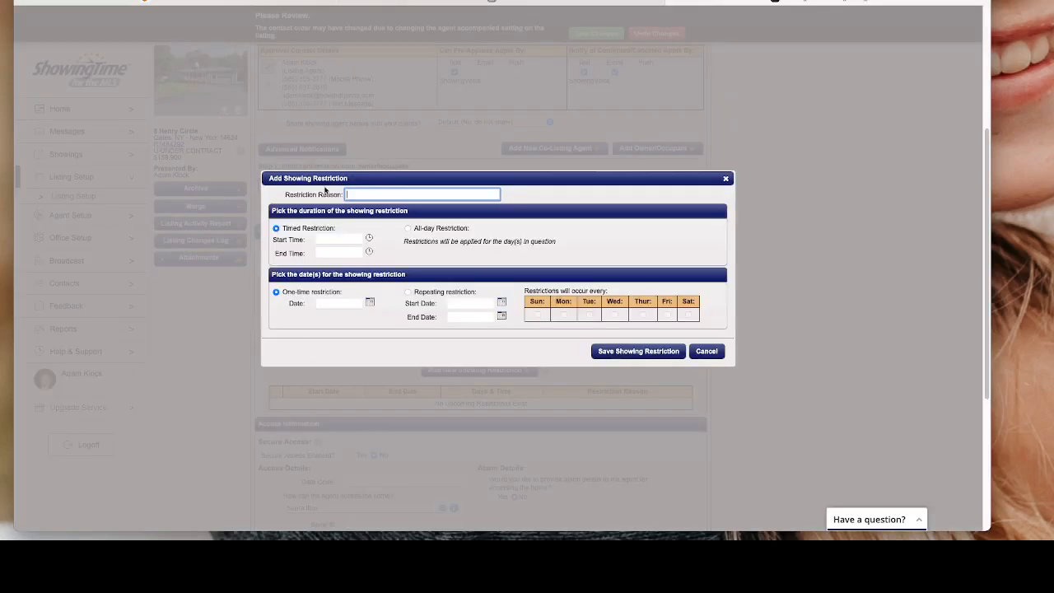
click(360, 190)
text(Open House)
click(345, 231)
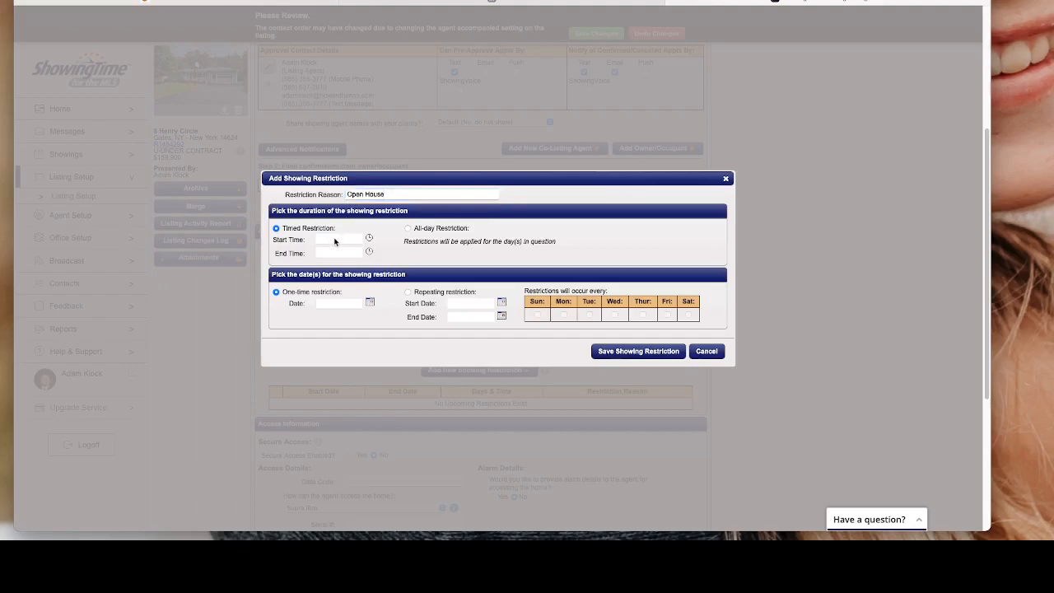
Time the restriction from 12:30 PM to 3:00 PM on 08/27/2023.
click(369, 238)
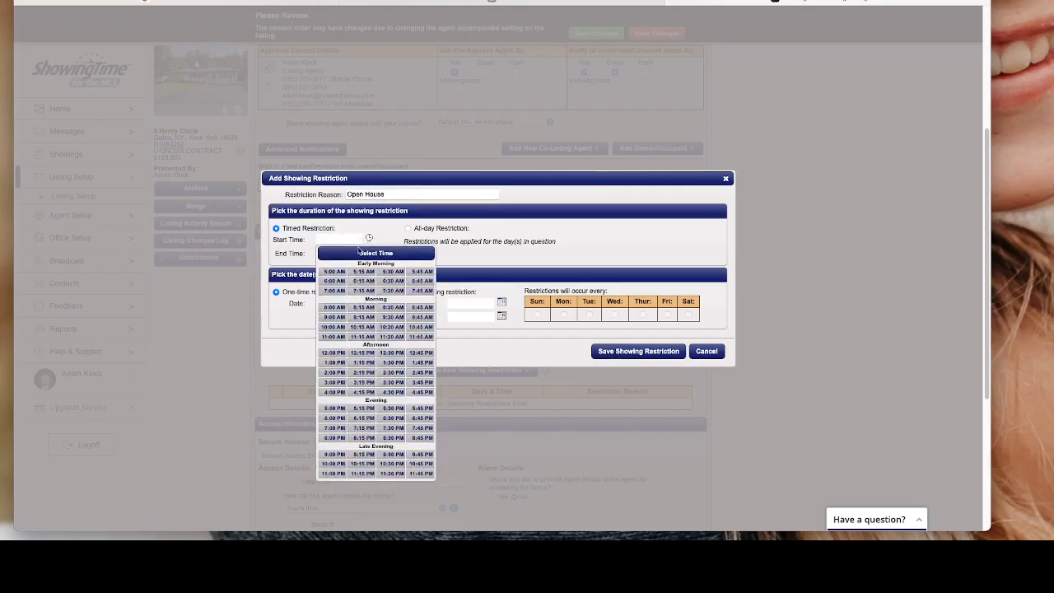
click(384, 354)
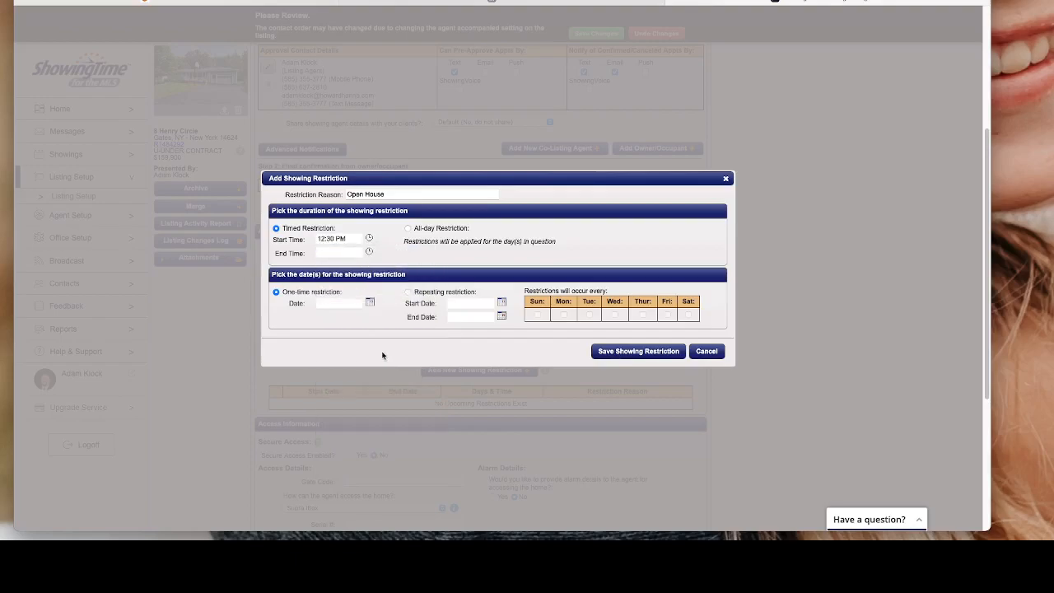
click(368, 251)
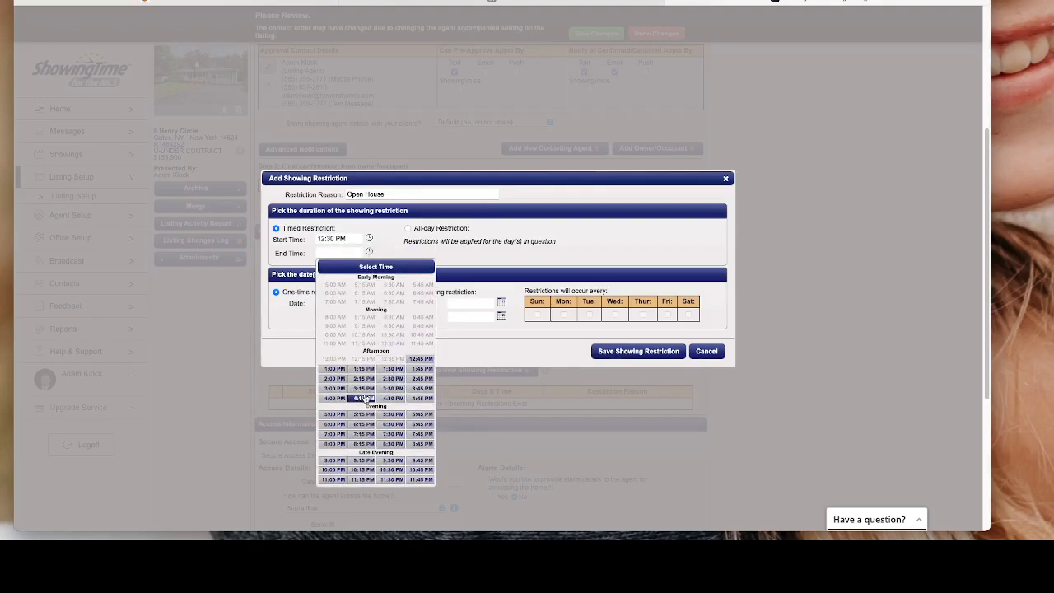
click(334, 388)
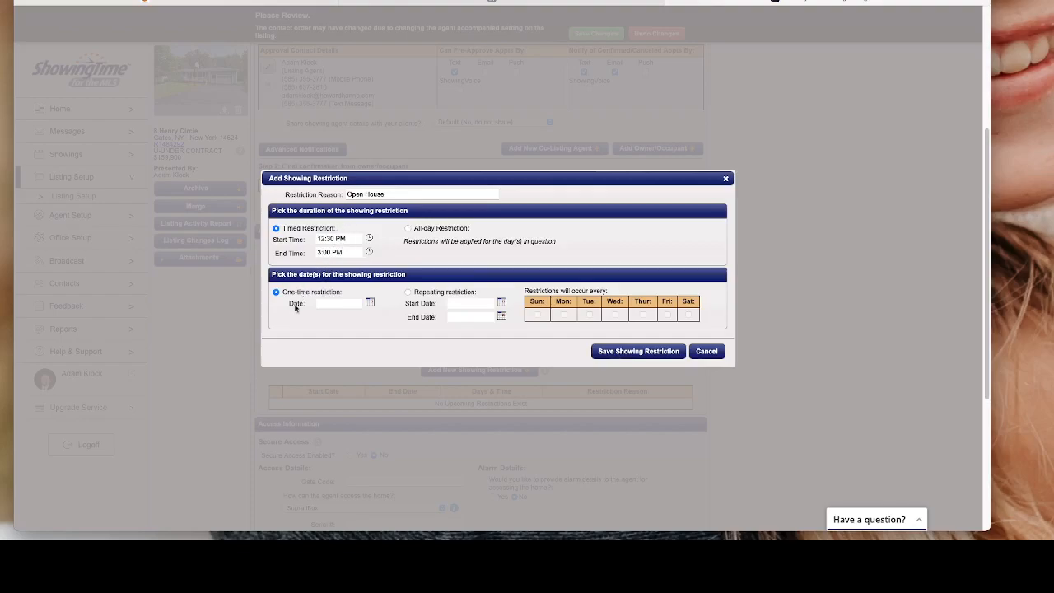
click(371, 303)
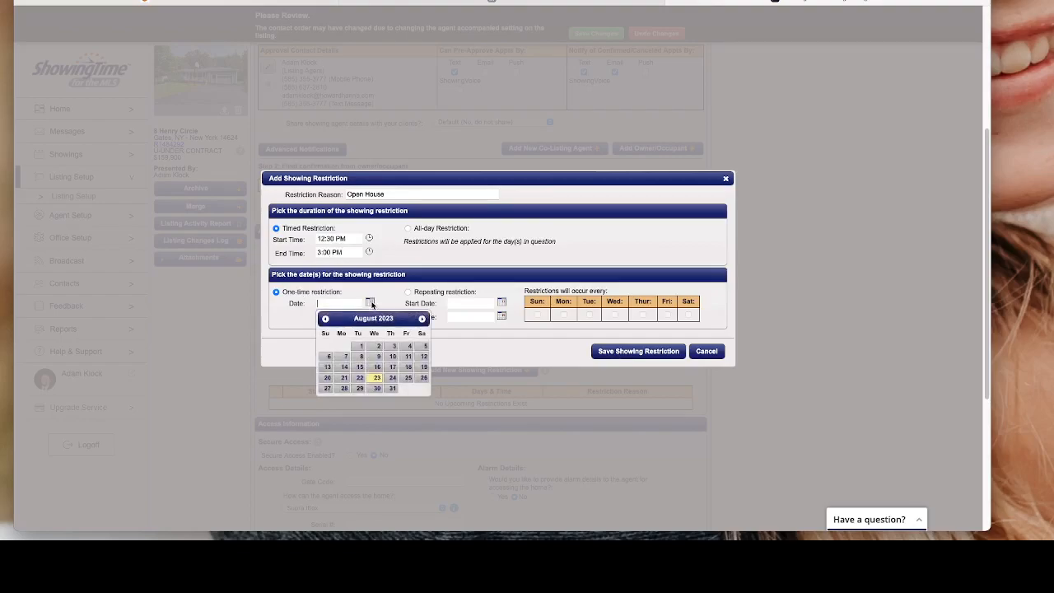
click(328, 388)
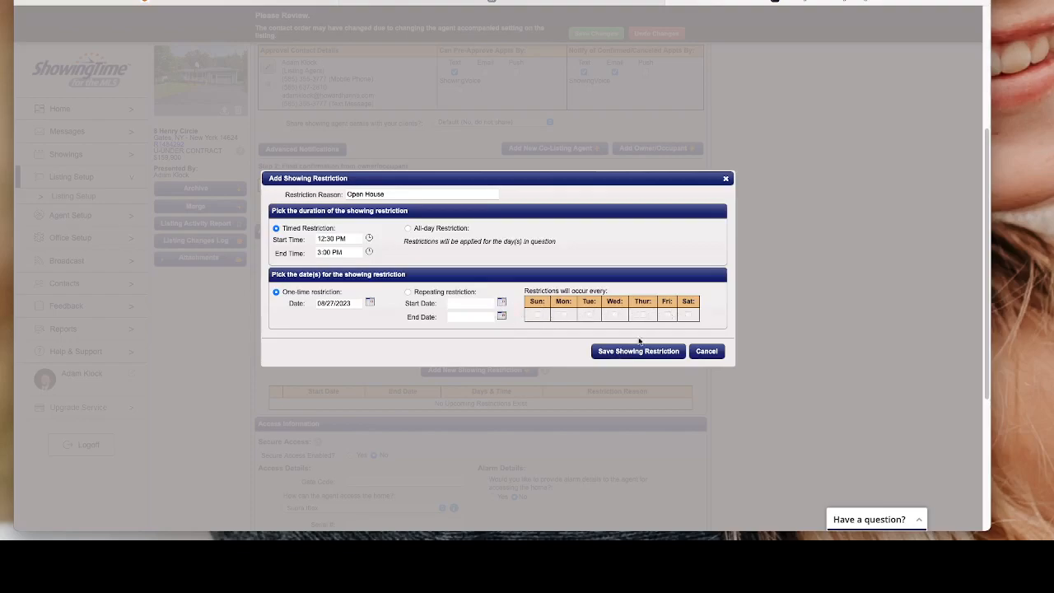
click(705, 352)
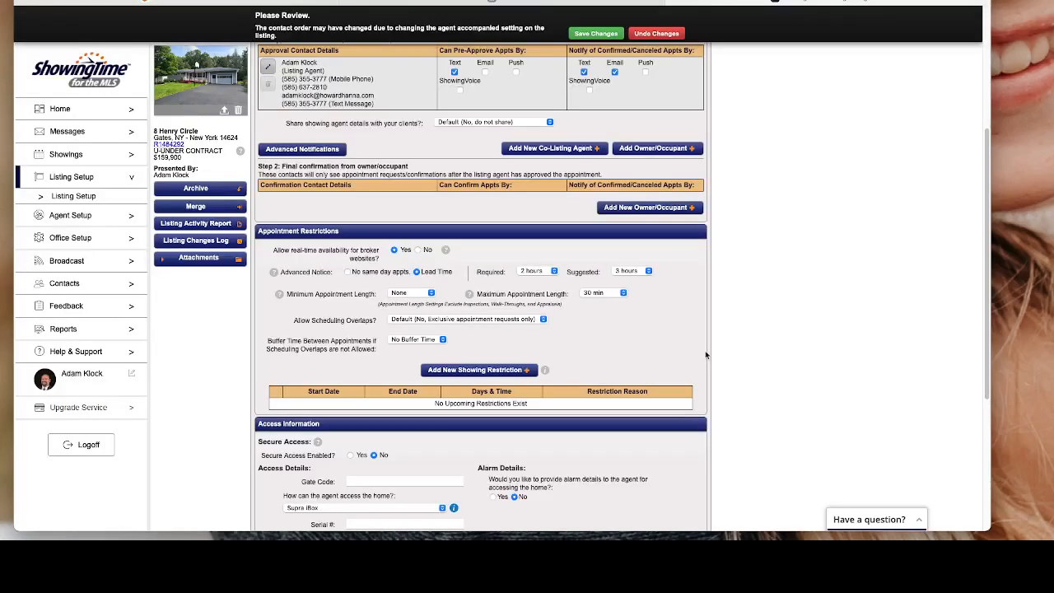
scroll(705, 354, down, 3)
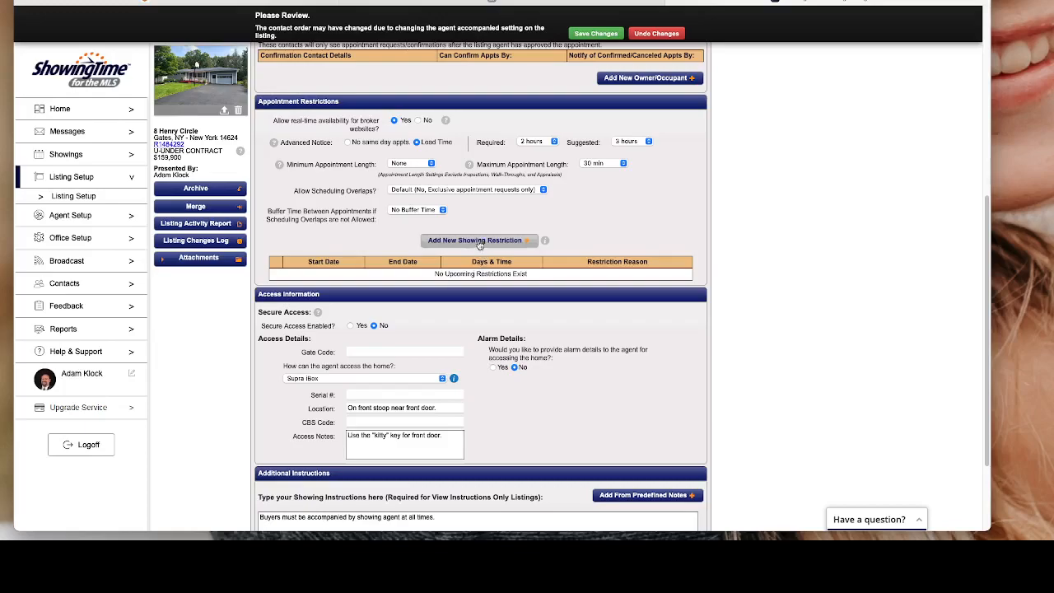
scroll(432, 346, down, 1)
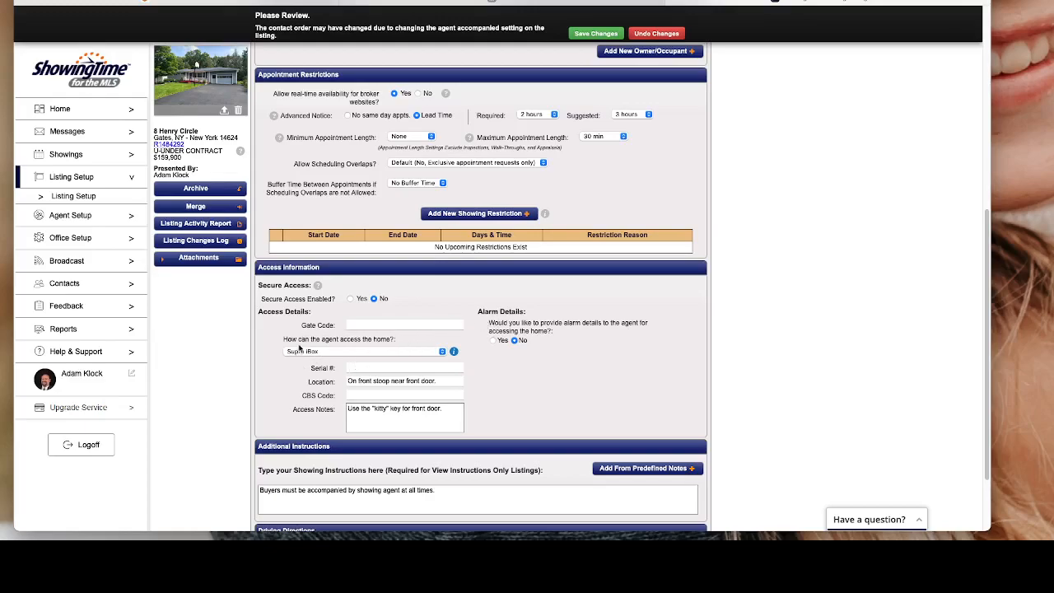
click(365, 353)
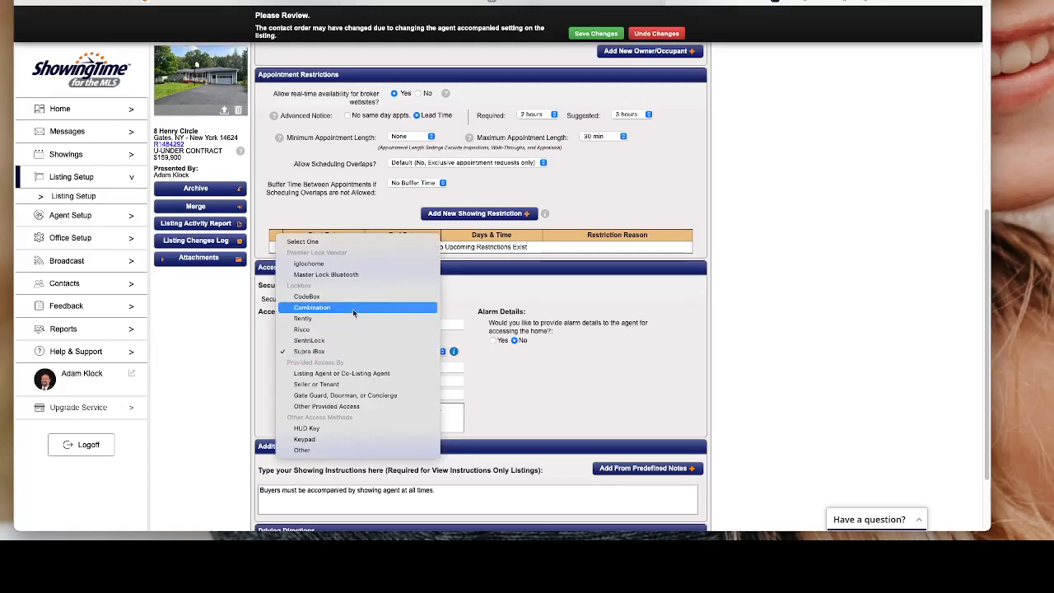
click(352, 374)
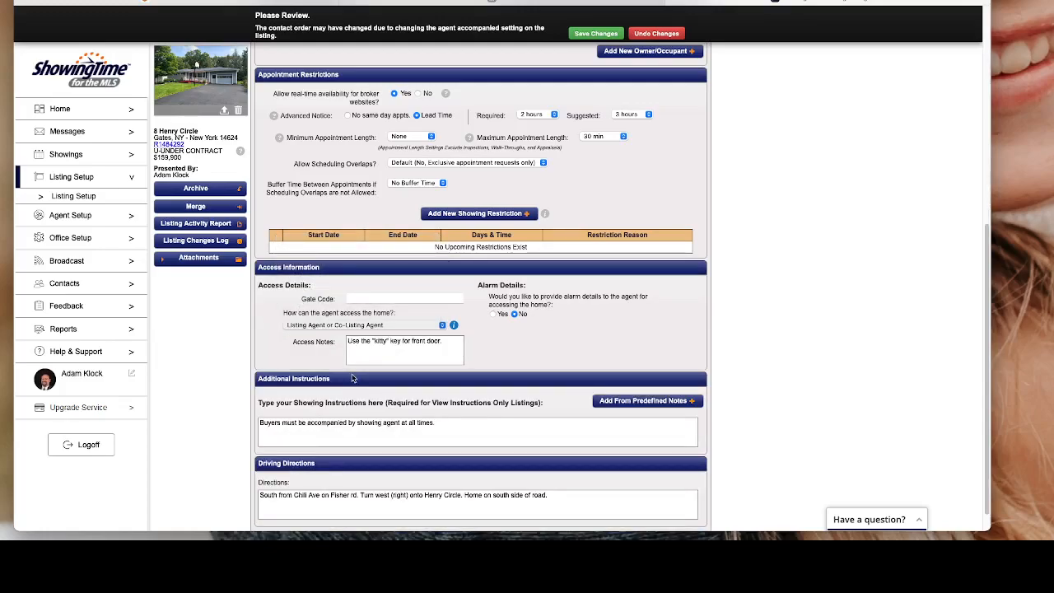
click(358, 350)
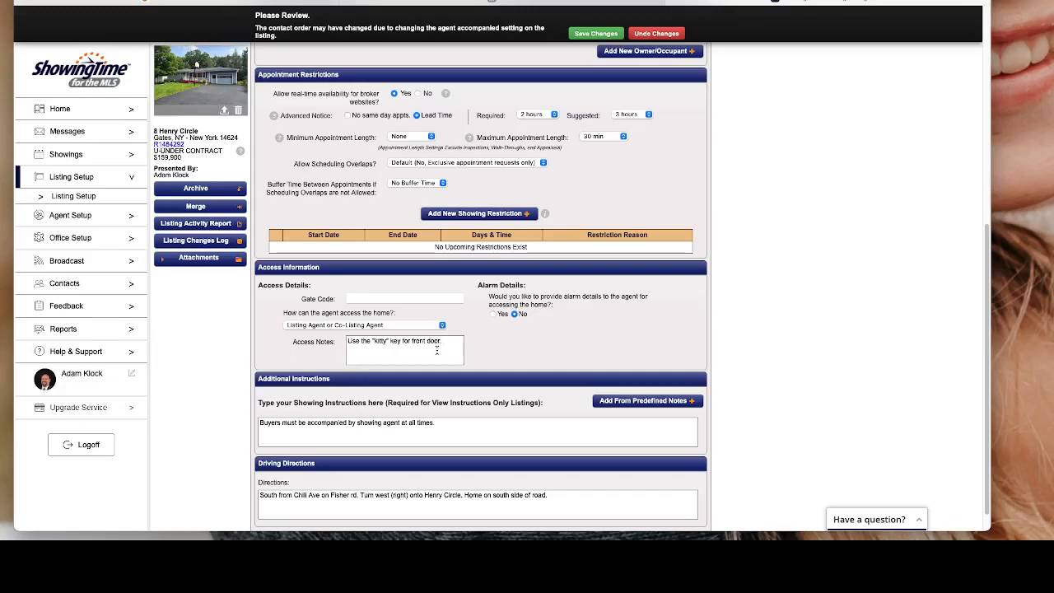
drag(436, 346, 344, 325)
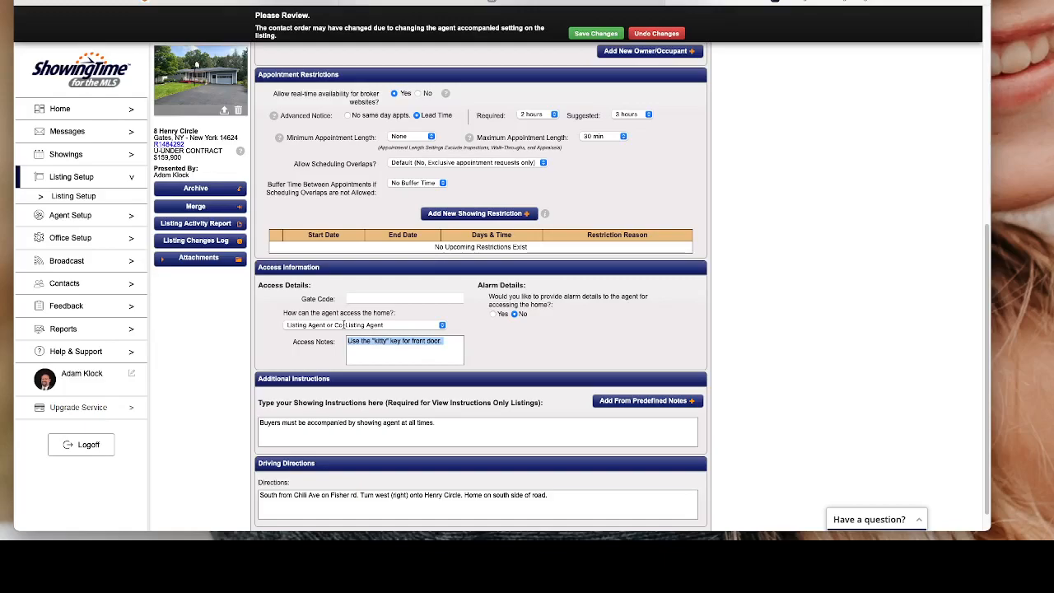
click(355, 325)
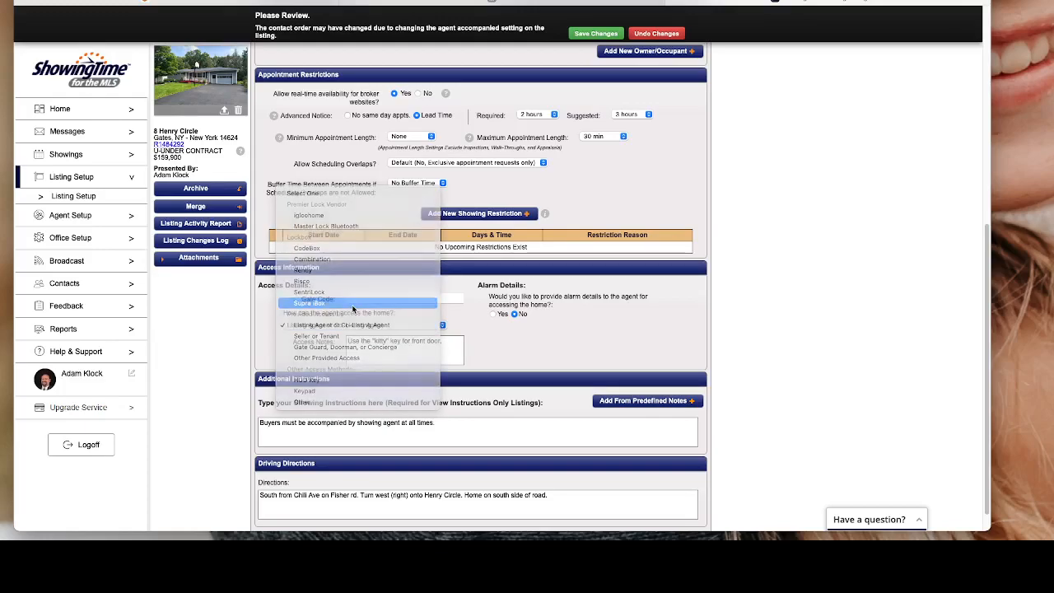
click(352, 304)
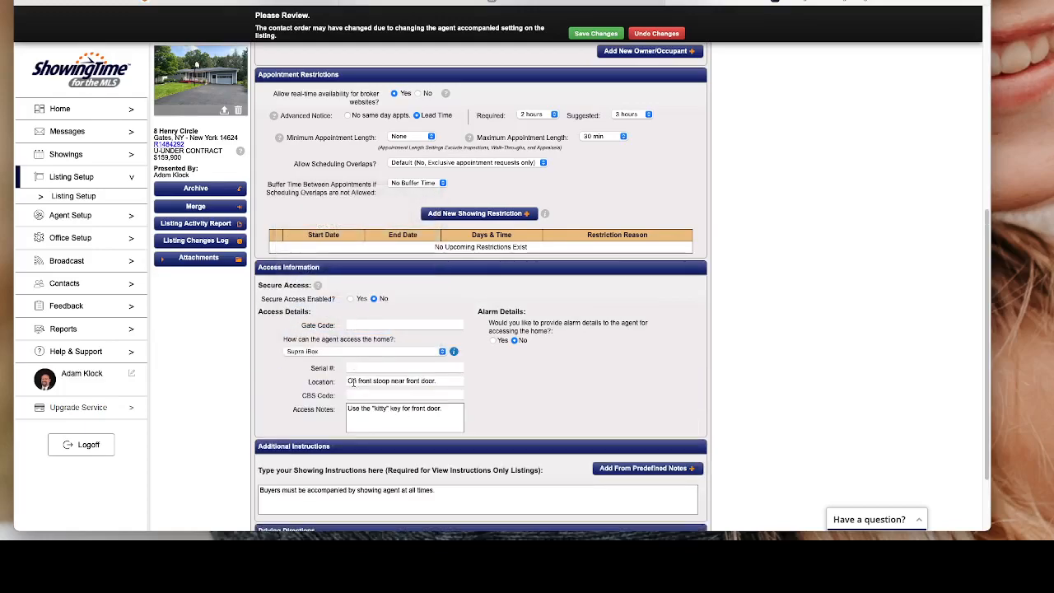
drag(347, 380, 438, 381)
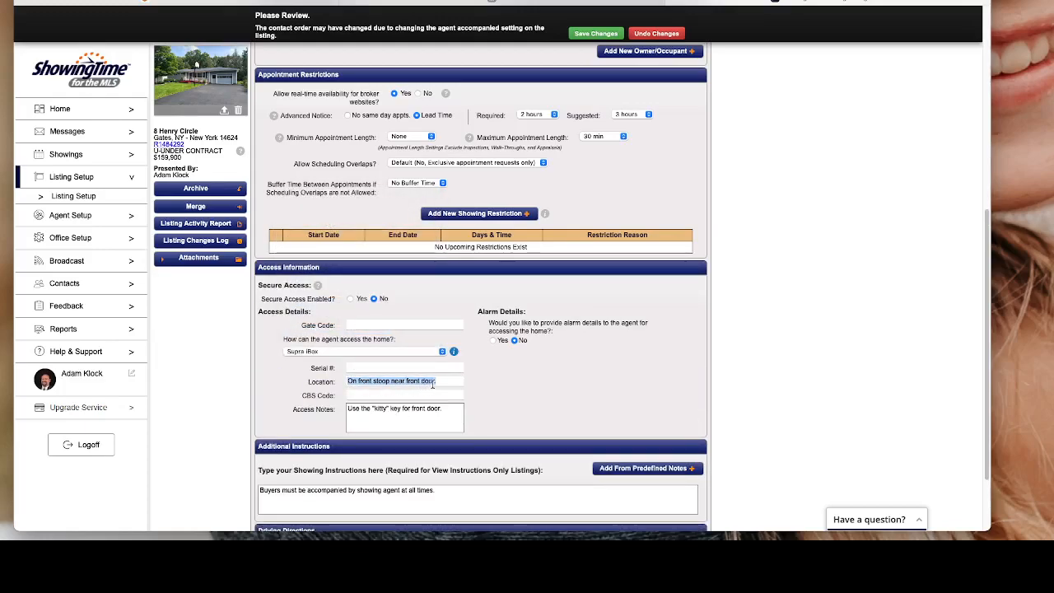
click(370, 424)
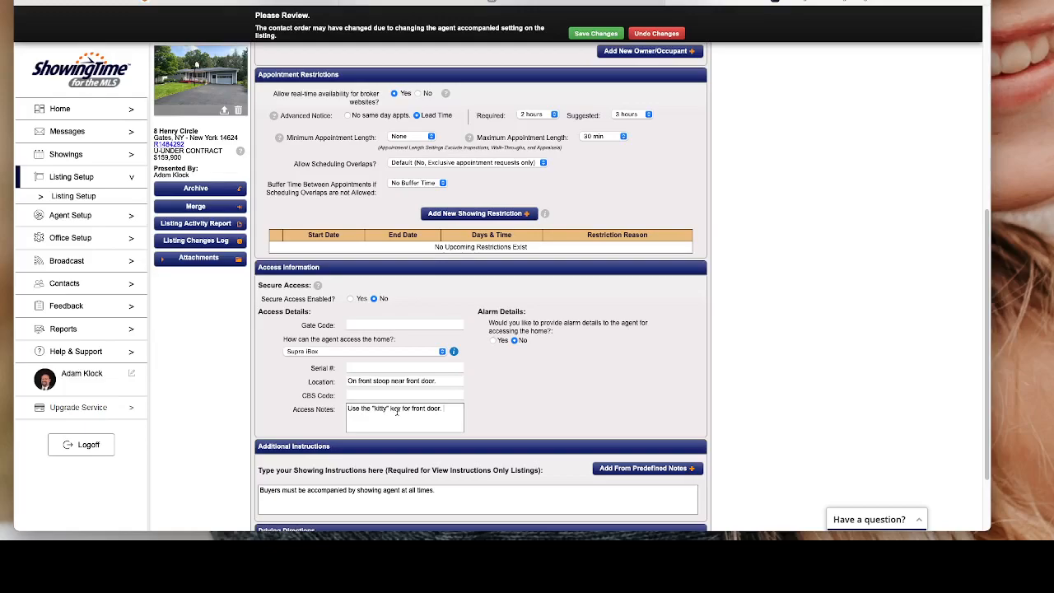
scroll(396, 410, down, 1)
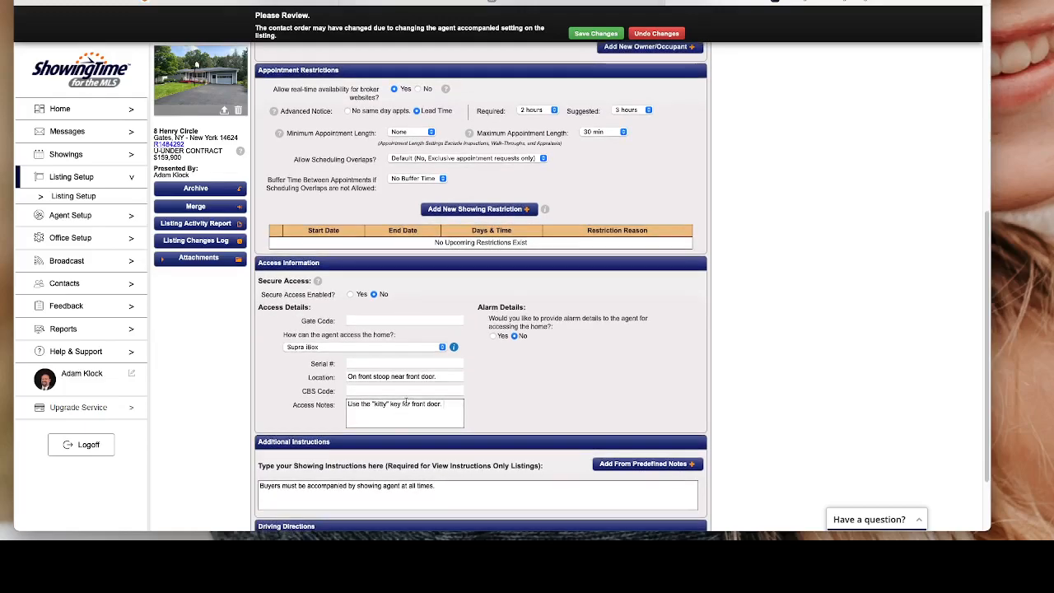
scroll(406, 403, down, 1)
scroll(406, 402, down, 2)
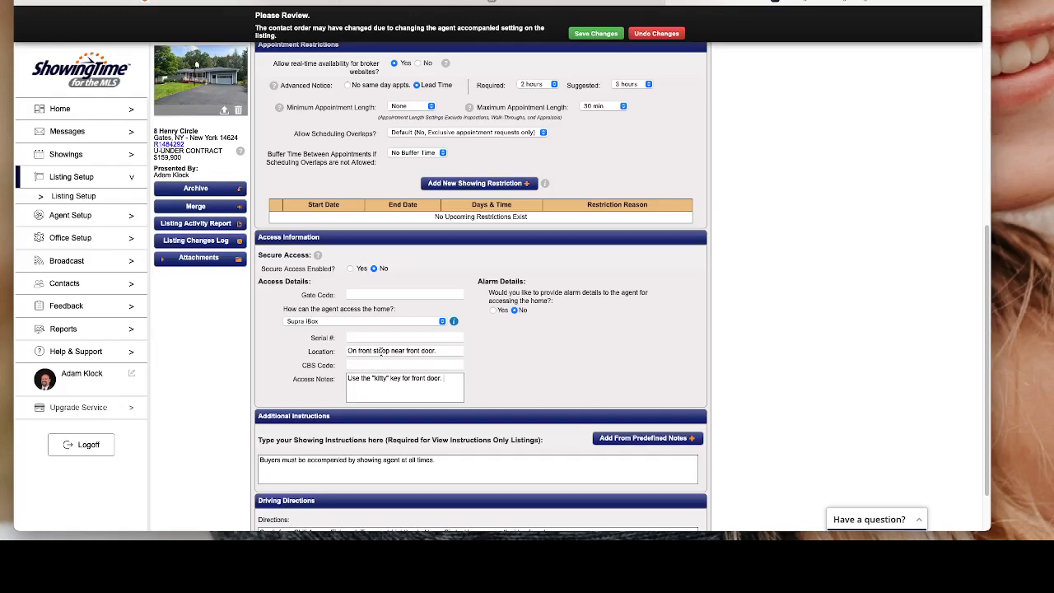
scroll(377, 356, down, 3)
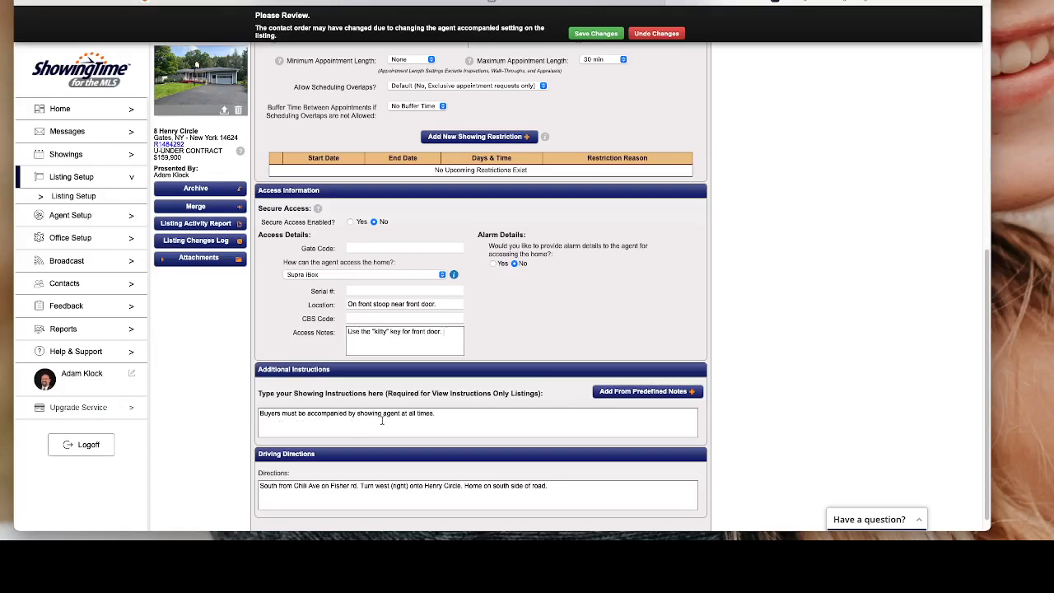
scroll(474, 428, down, 1)
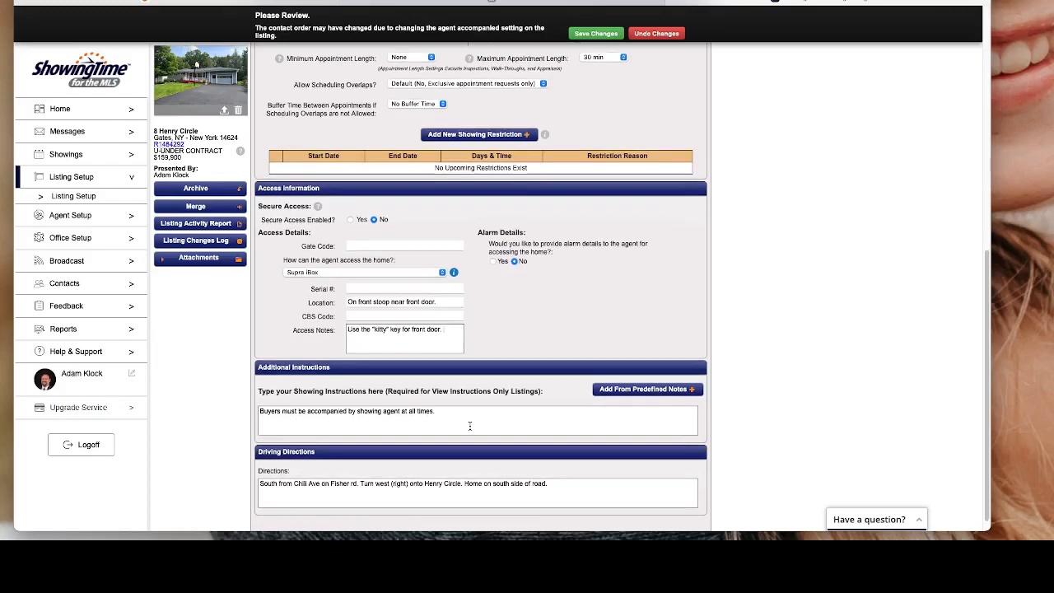
scroll(473, 428, down, 1)
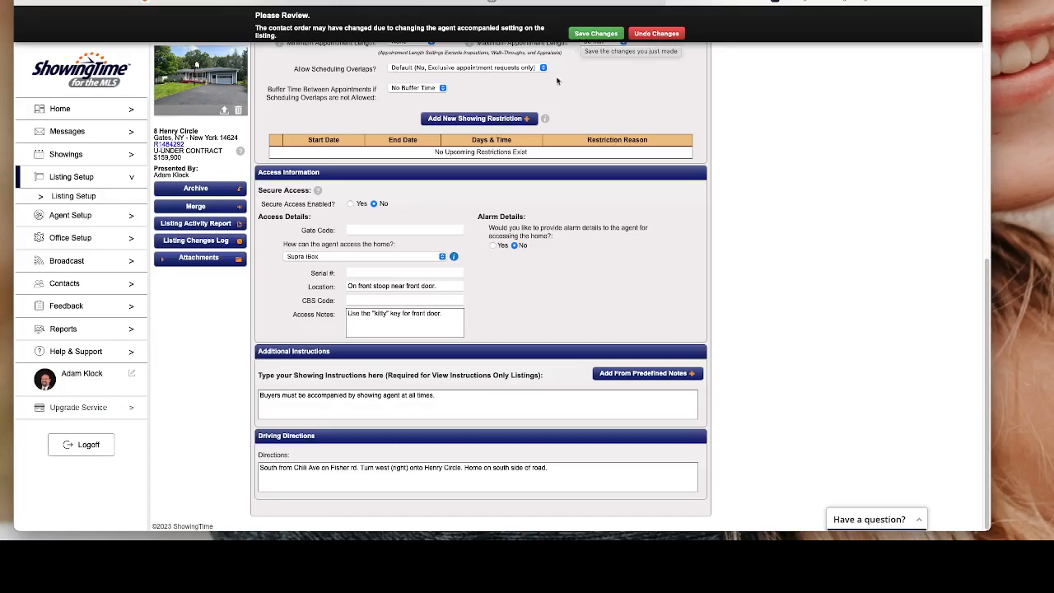
scroll(256, 56, up, 1)
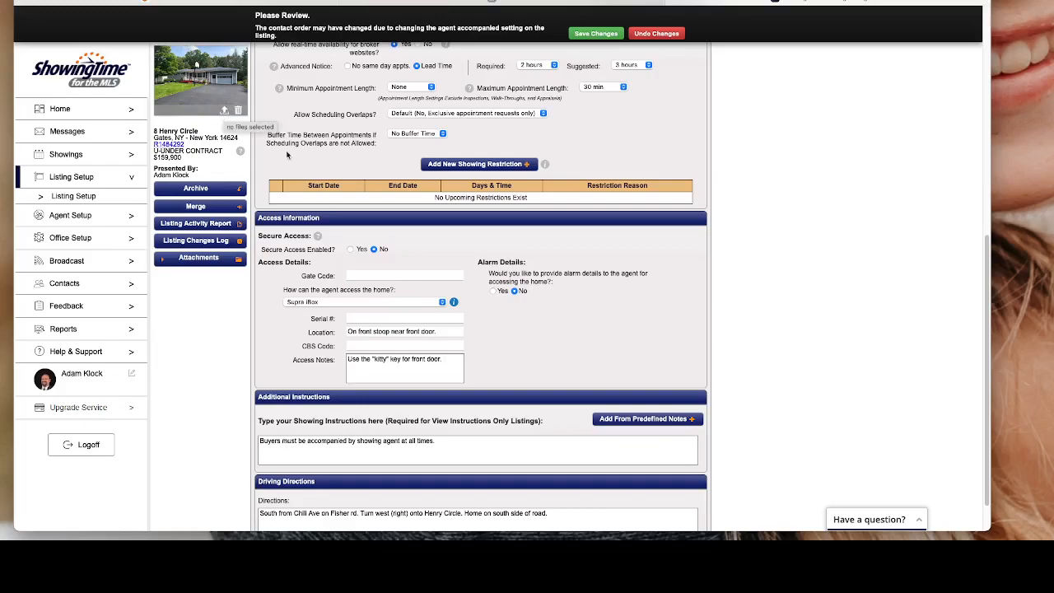
scroll(424, 249, up, 10)
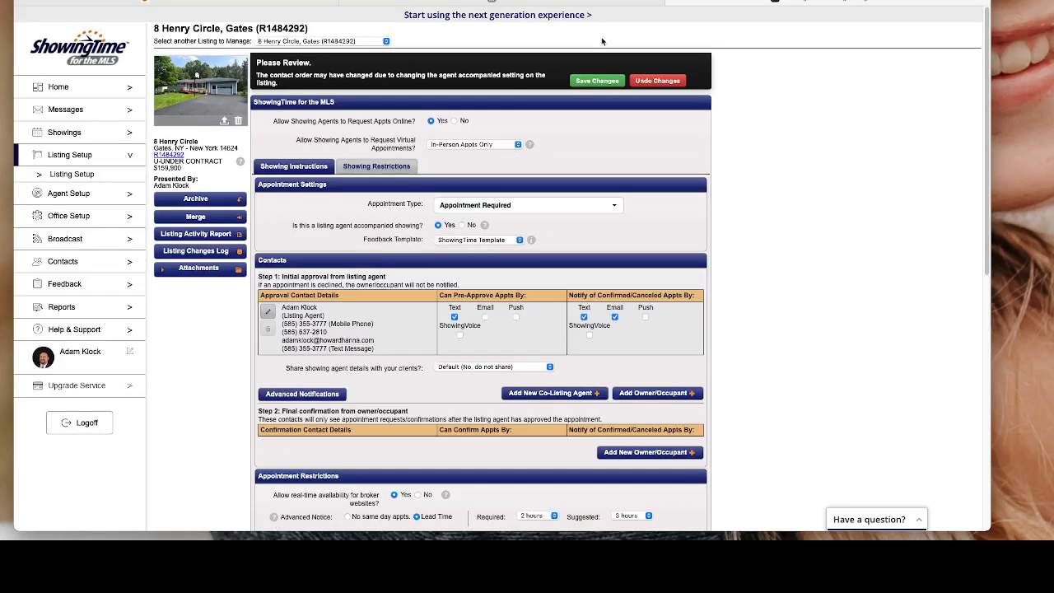